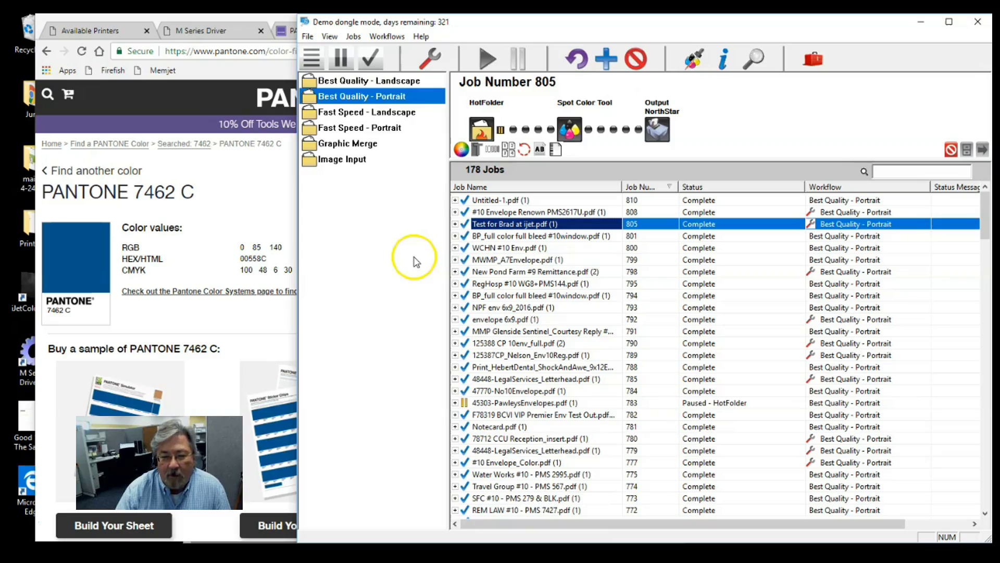
Open the source PDF in the HotFolder stage of job 805 to inspect the artwork, and close the viewer
click(455, 224)
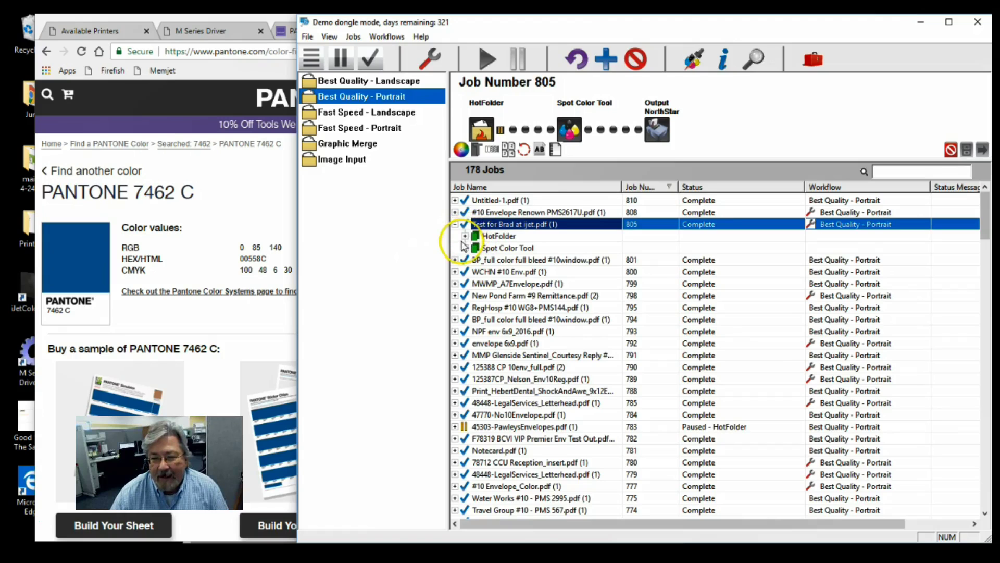
click(465, 236)
click(503, 249)
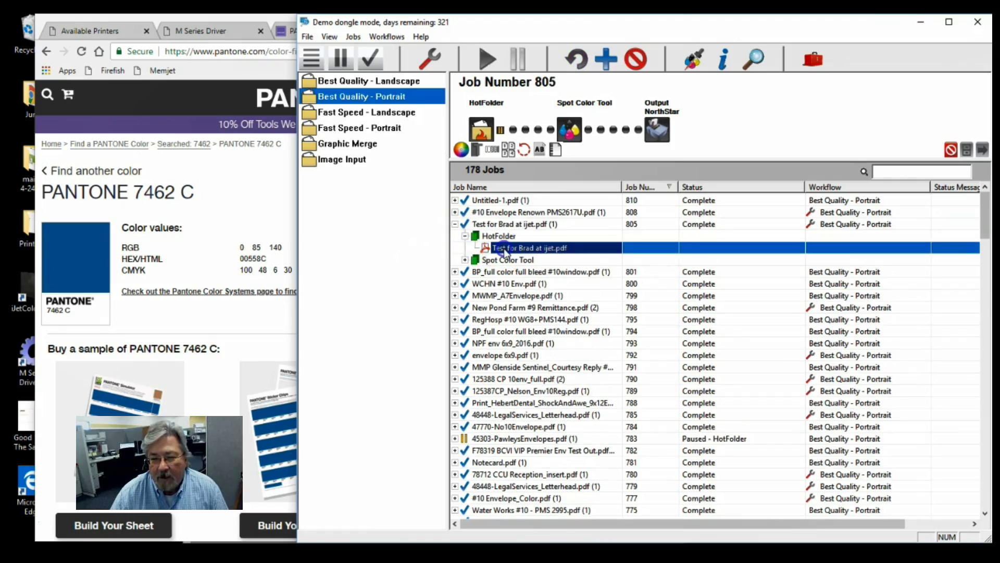
double_click(504, 254)
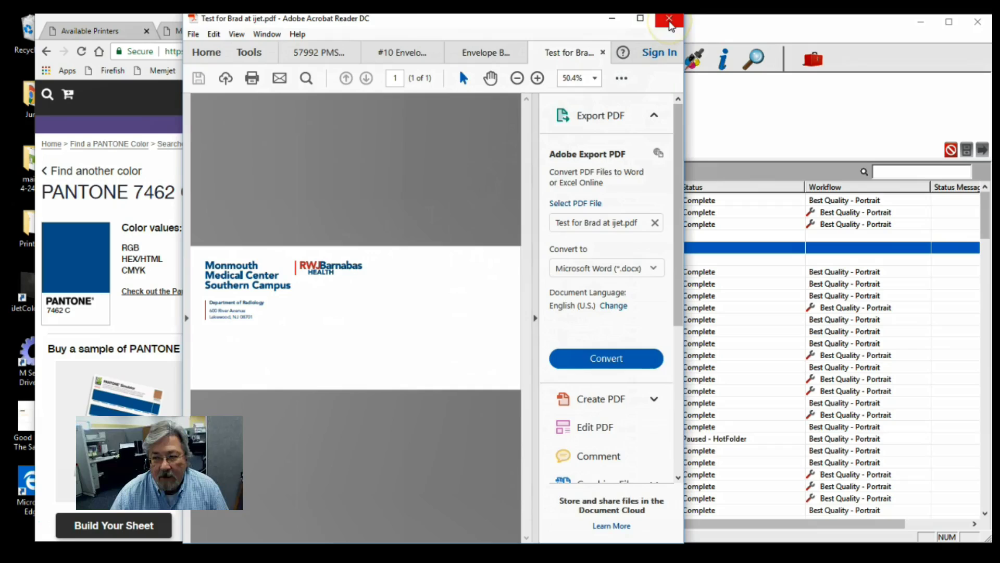
click(670, 24)
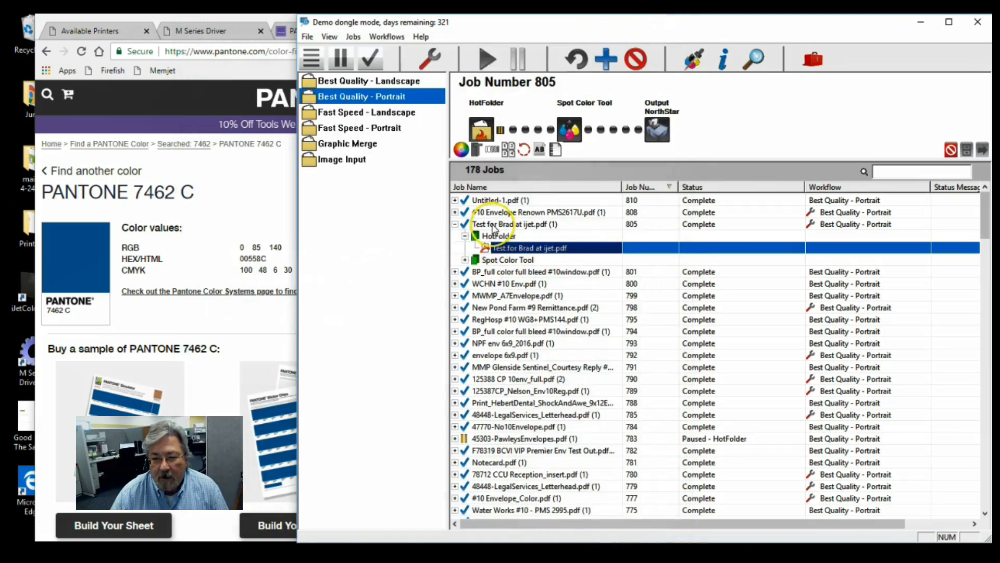
Open job 805's workflow for editing, review its Output settings, and exit the workflow editor
click(494, 225)
right_click(494, 226)
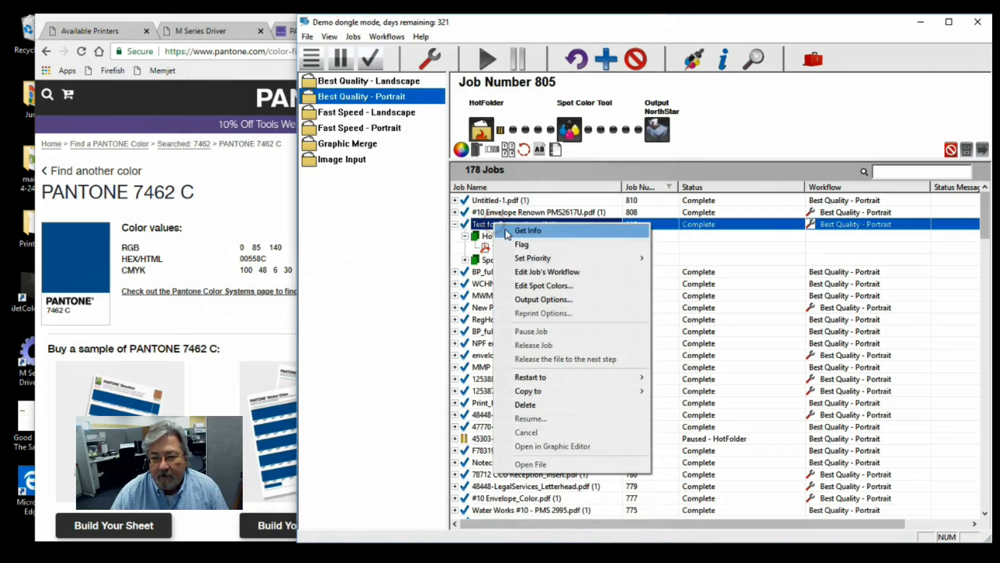
click(537, 271)
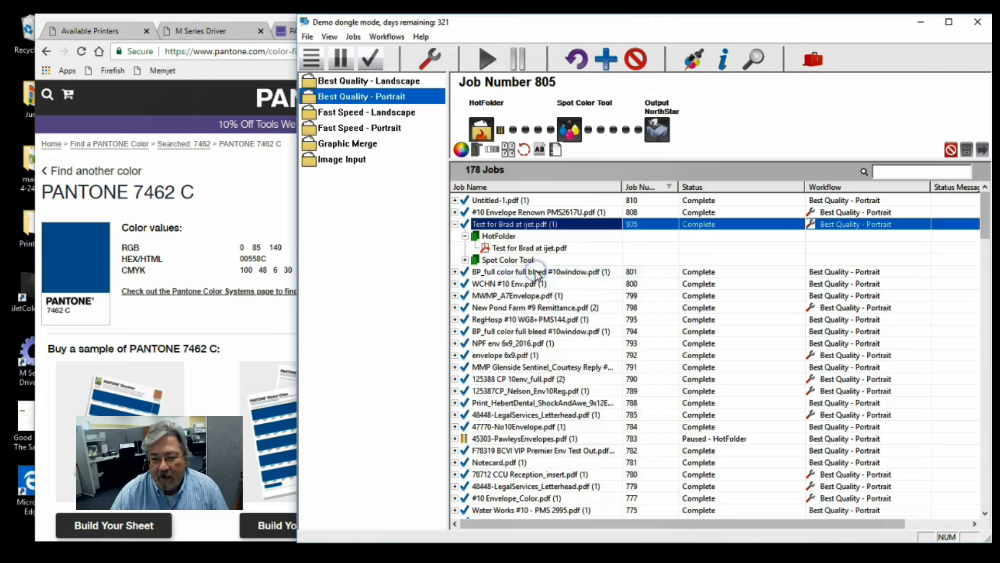
click(566, 131)
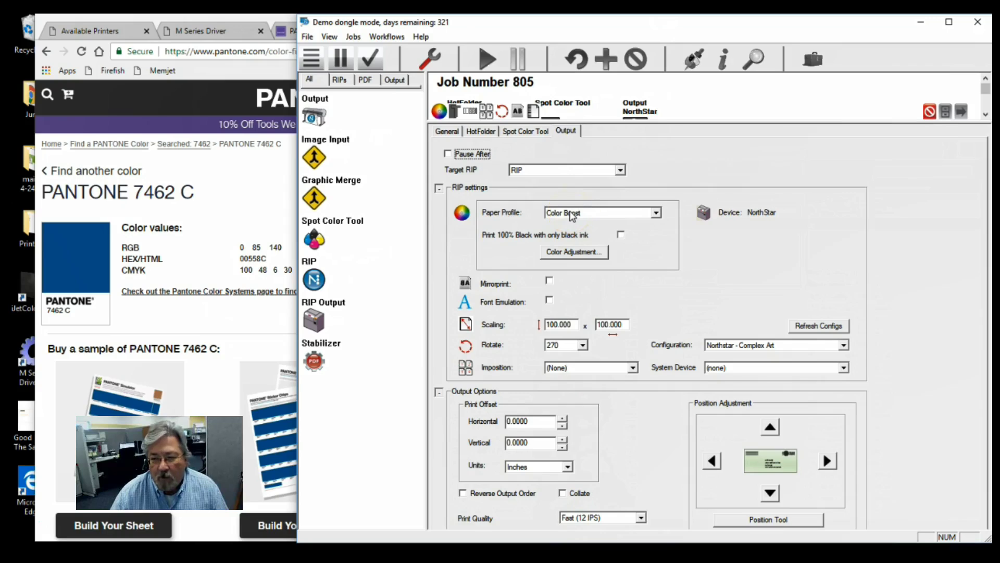
click(435, 62)
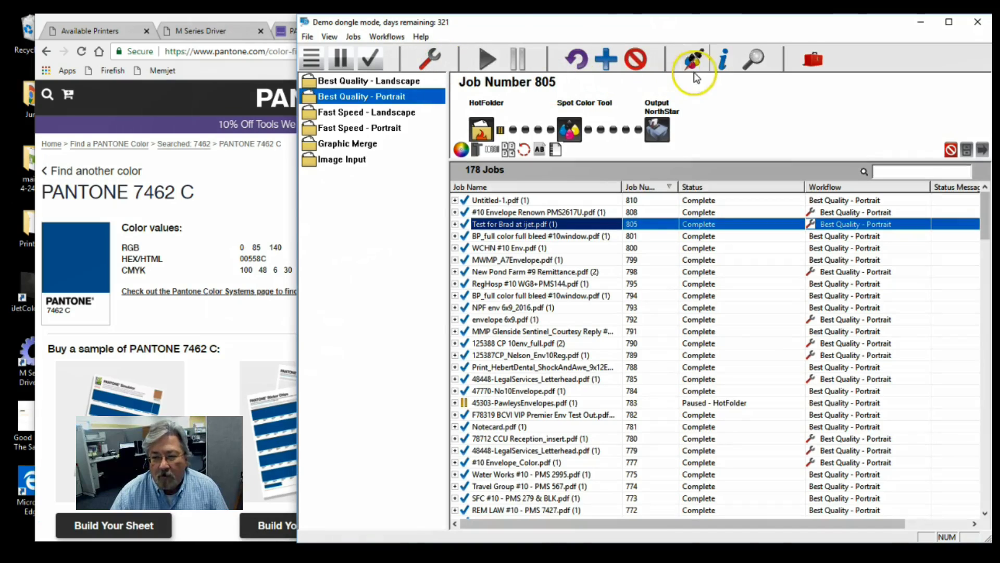
Review the PANTONE 711 C and PANTONE 7462 C spot color values of job 805 and accept them for the current job only
click(691, 62)
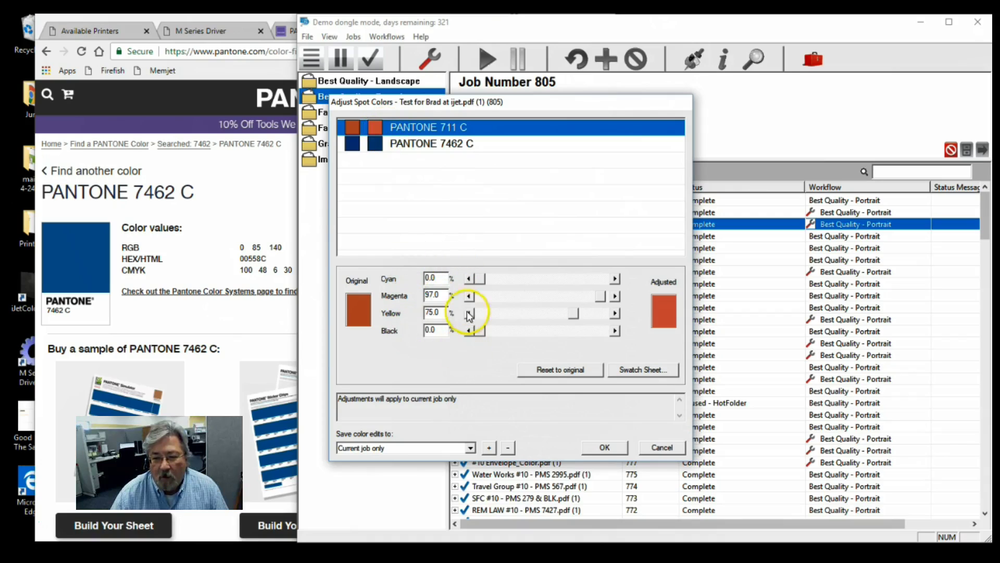
click(383, 148)
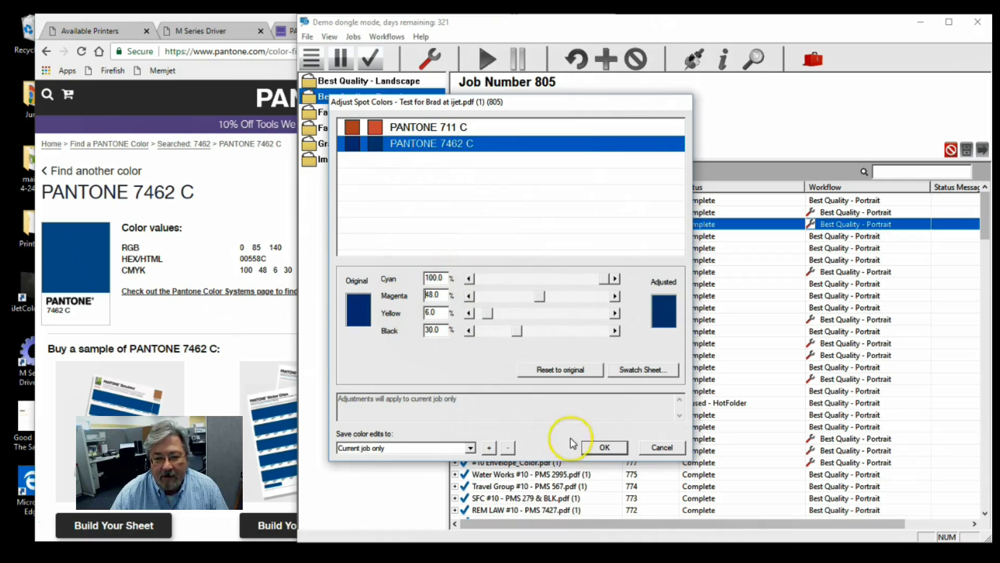
click(604, 448)
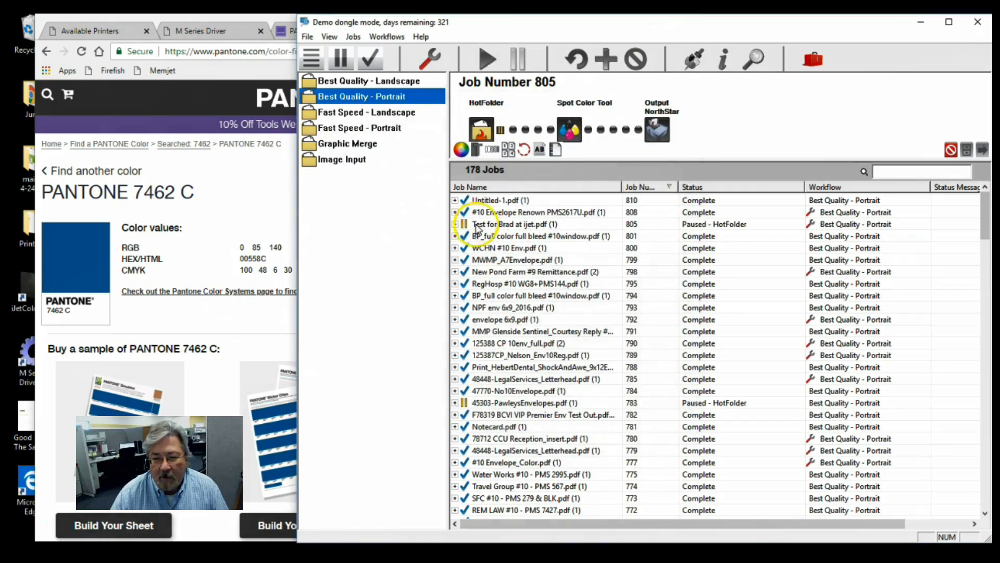
Switch to the browser, check the printer's status on the M Series Driver page, and return to the job list
click(479, 226)
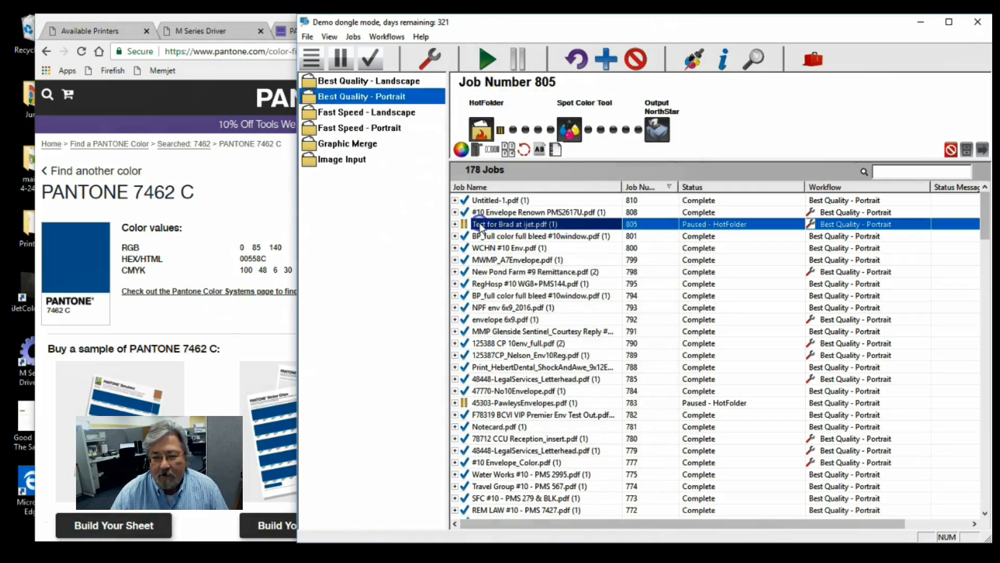
right_click(479, 227)
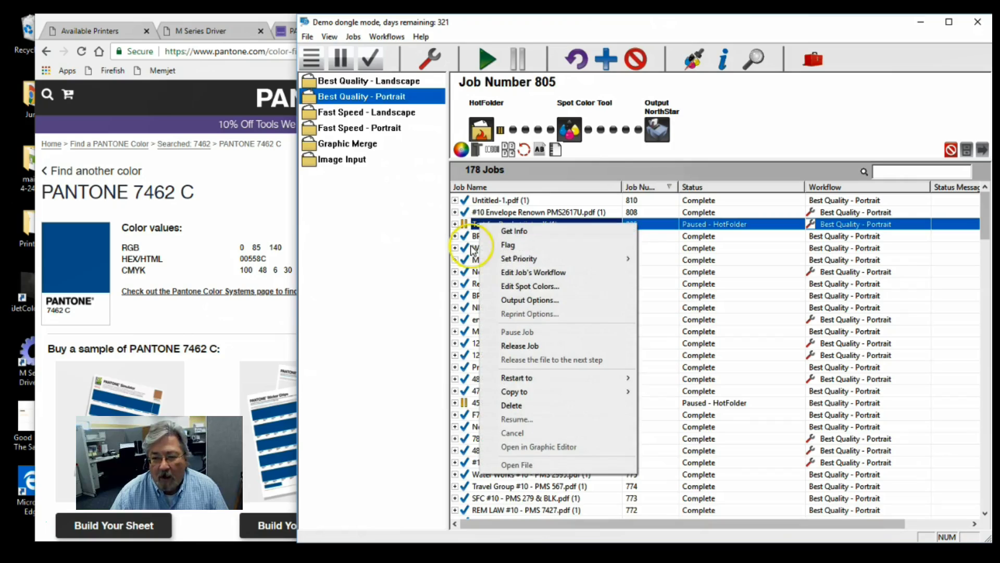
click(102, 31)
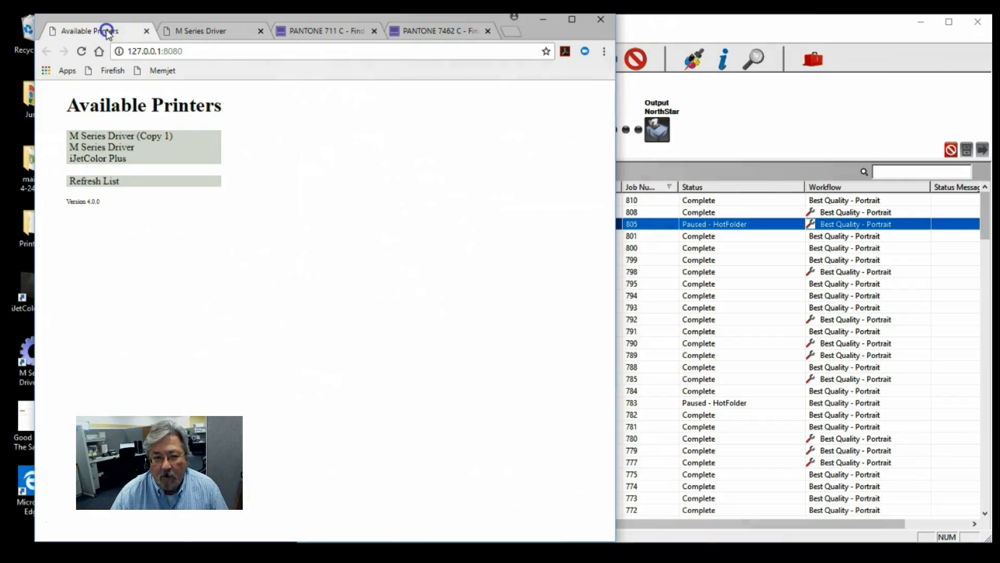
click(229, 32)
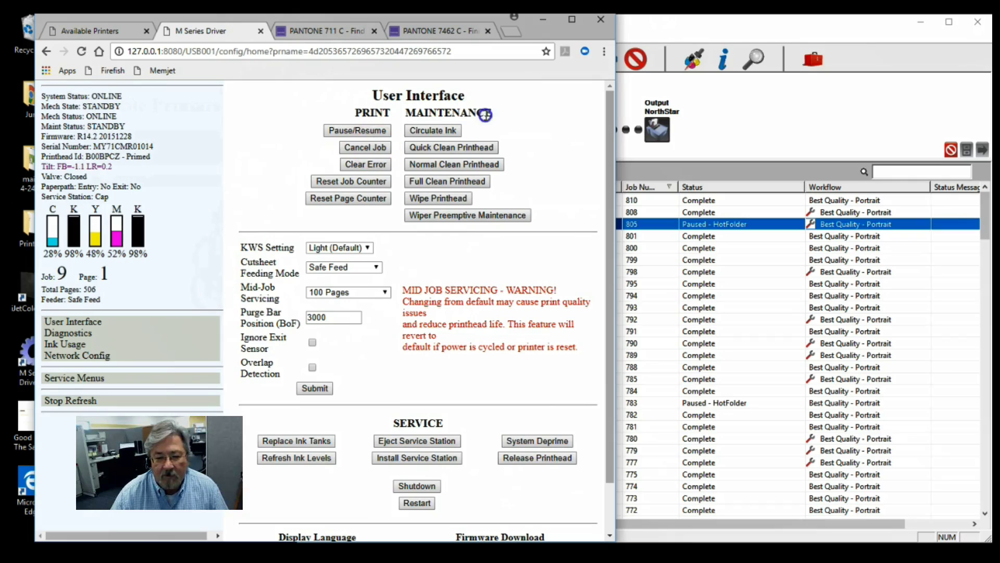
click(688, 110)
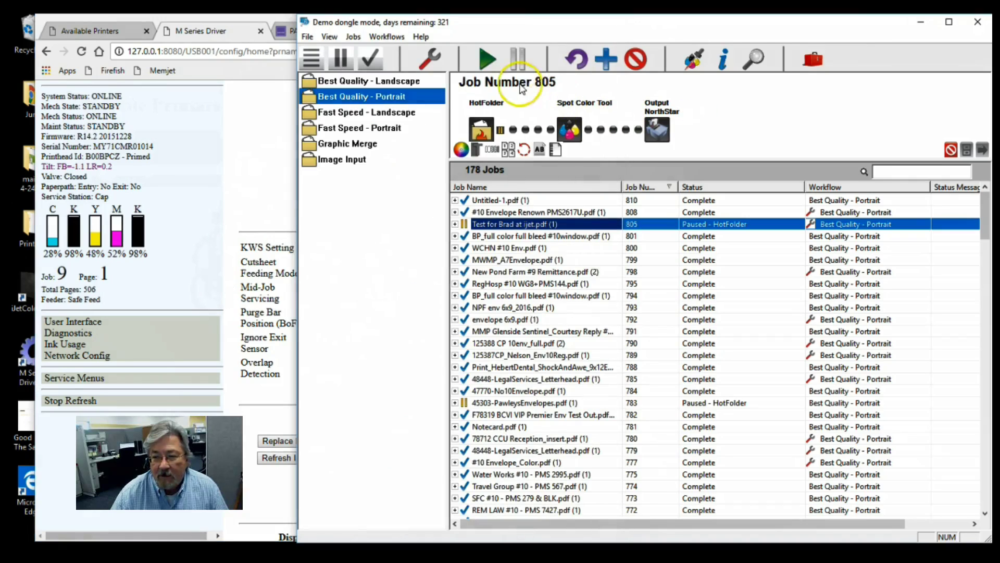
Set job 805's output options to 70 copies and release the job for printing
right_click(524, 225)
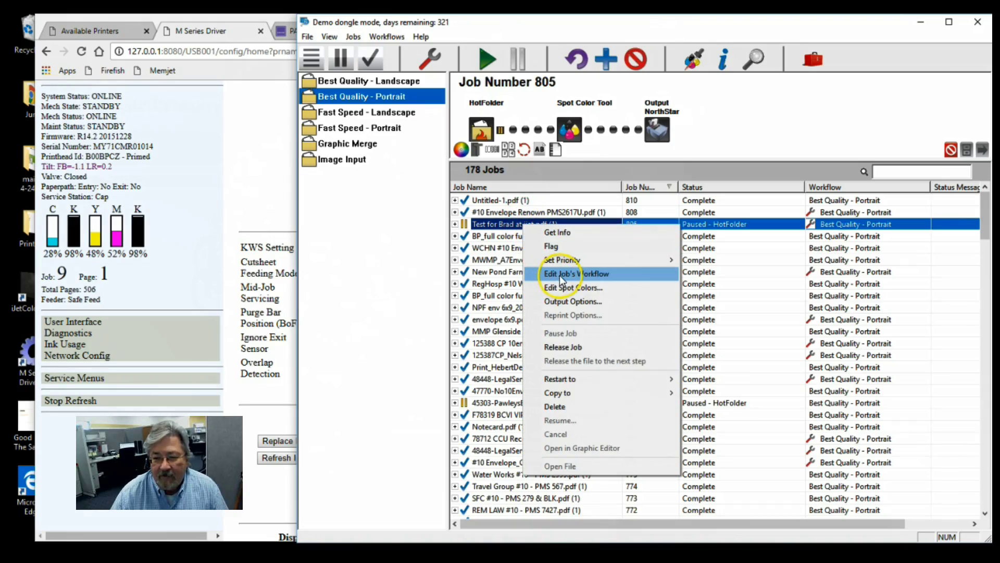
click(567, 302)
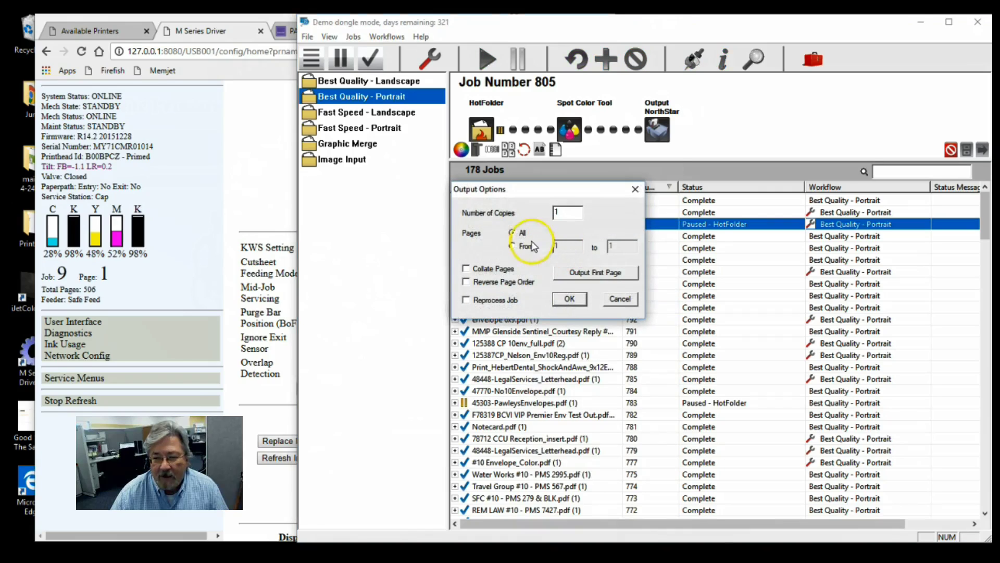
double_click(567, 212)
text(70)
click(567, 300)
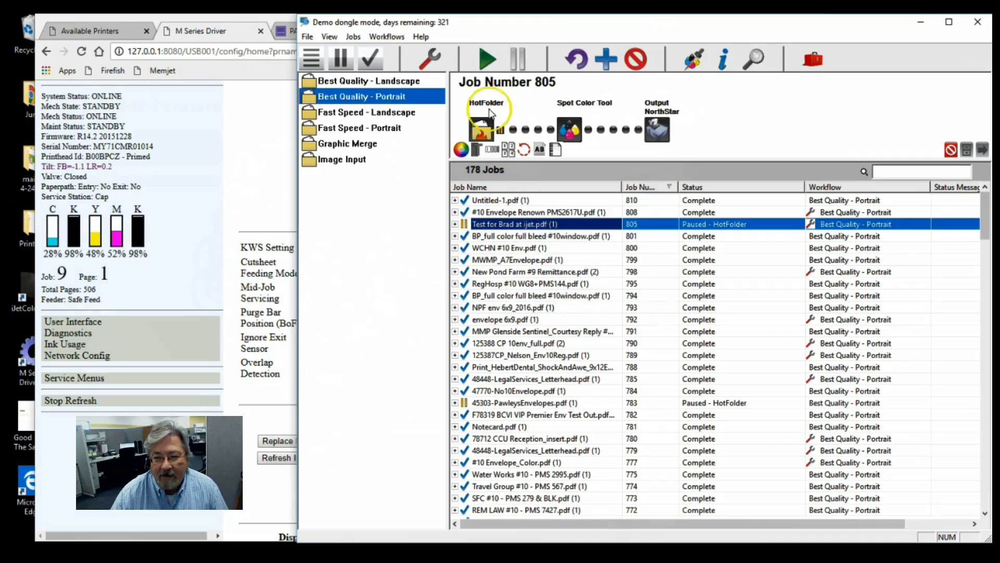
click(486, 61)
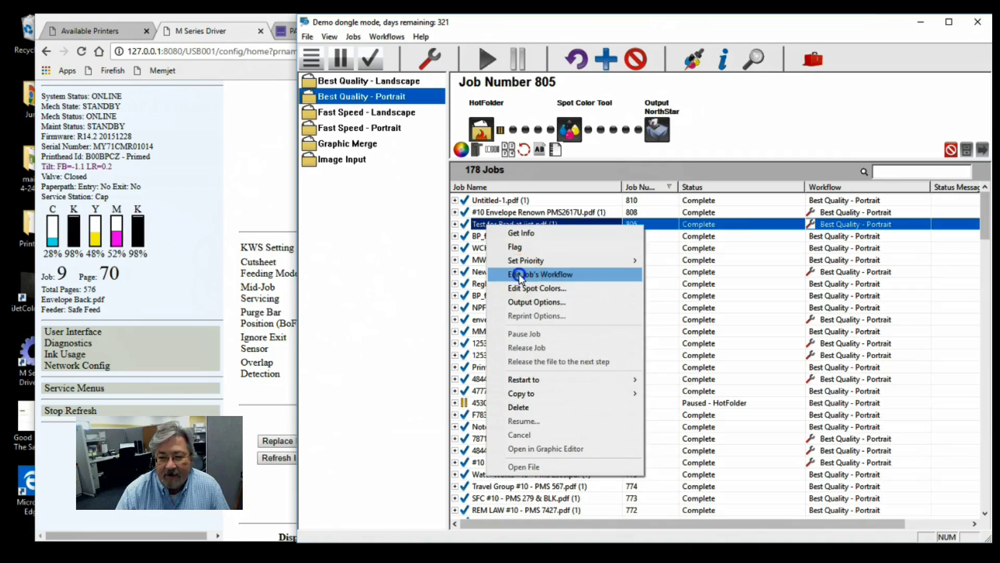
Edit job 805's workflow output to the Inkjet Envelopes paper profile and Best (6 IPS) print quality, saving without releasing the job
click(519, 275)
click(567, 131)
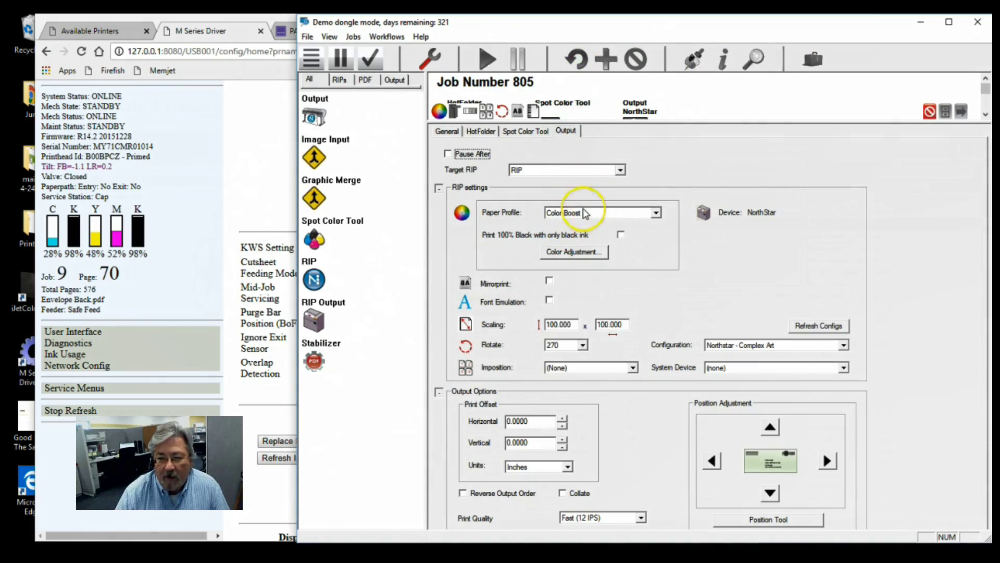
click(657, 213)
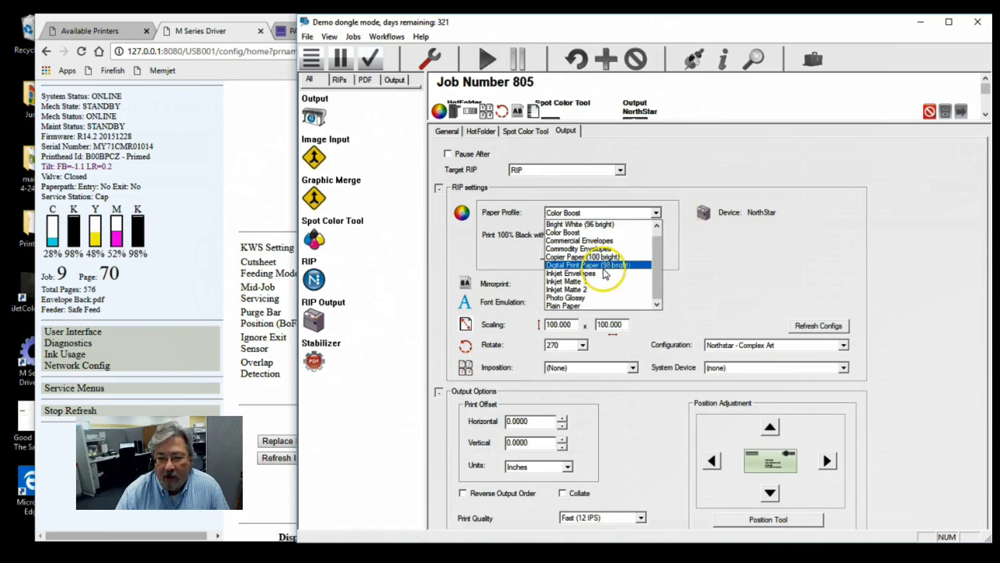
click(602, 279)
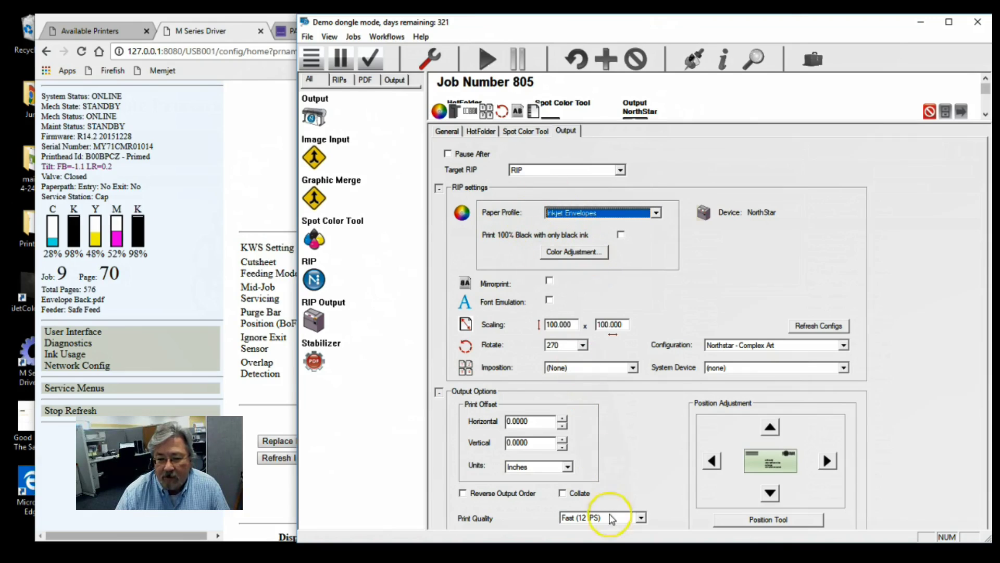
click(642, 518)
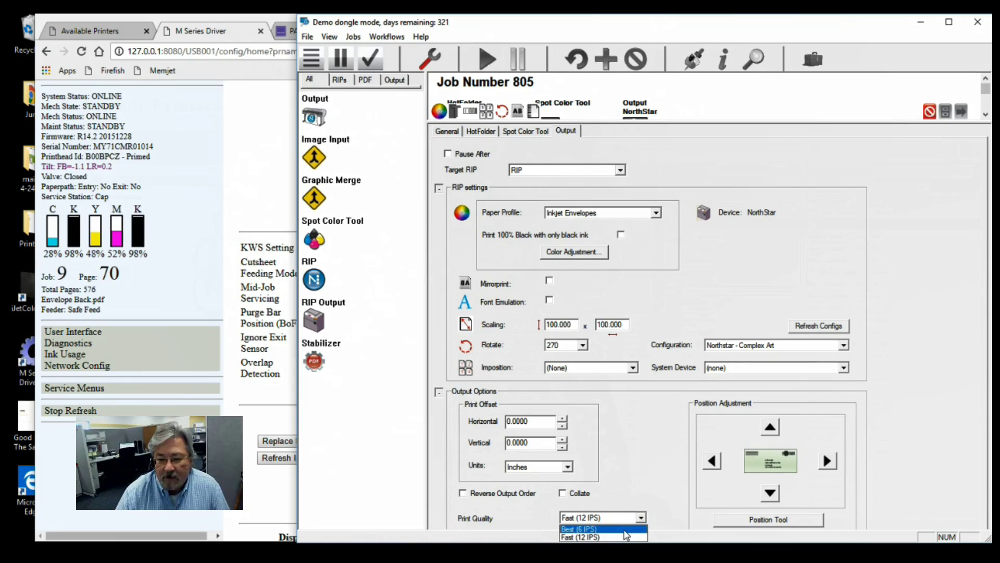
click(625, 529)
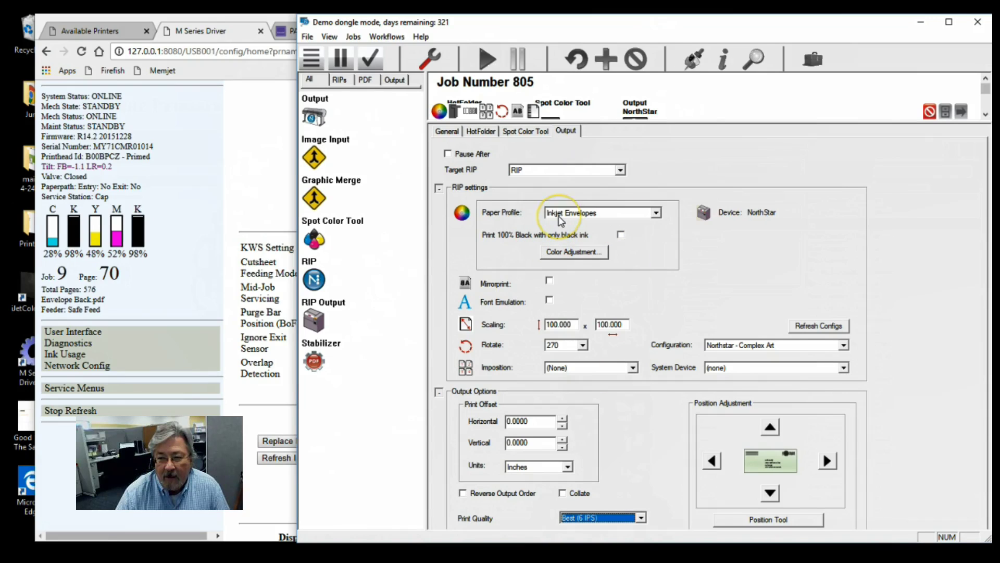
click(434, 60)
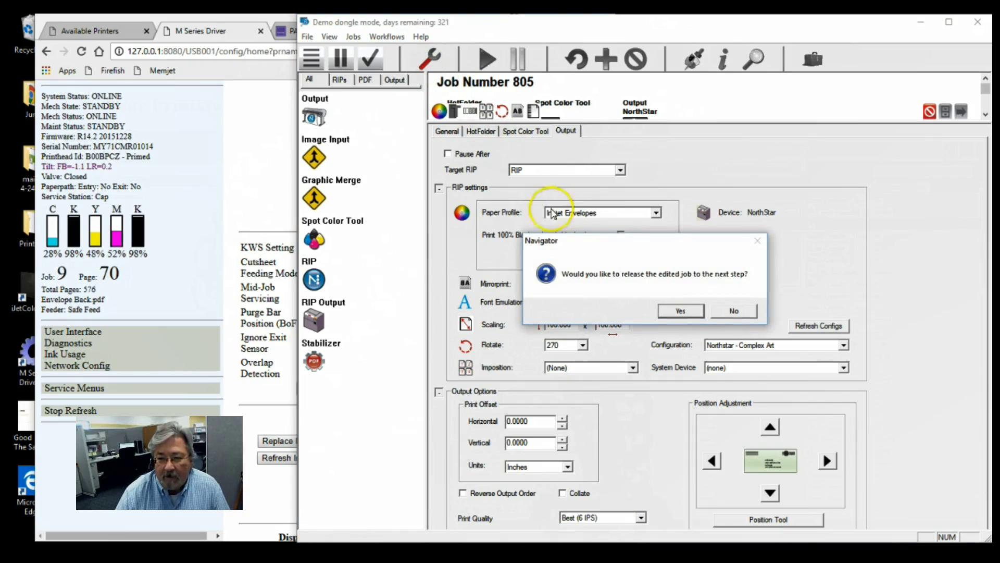
click(730, 311)
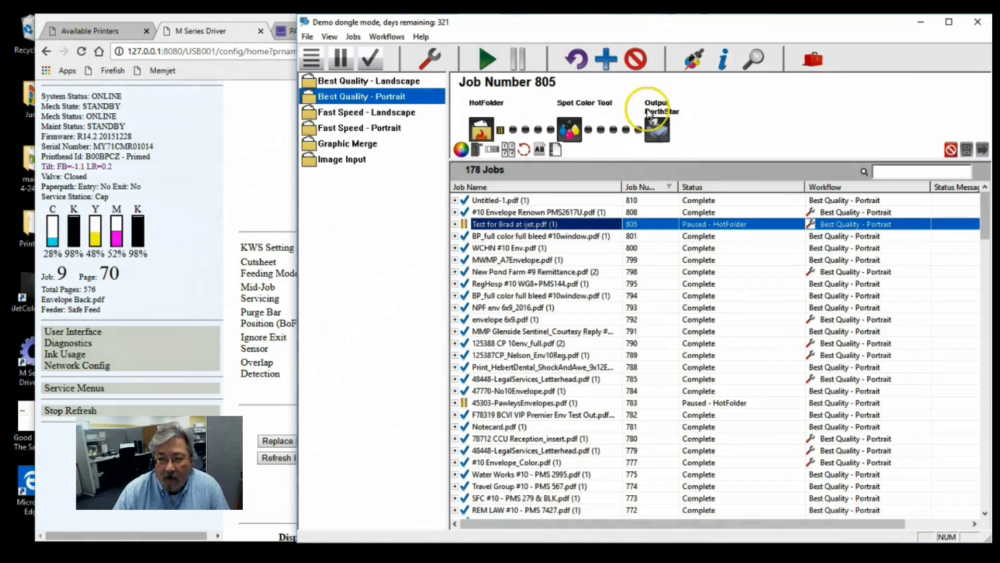
Recheck the values of both PANTONE spot colors in job 805 and accept them without adjustment
click(695, 56)
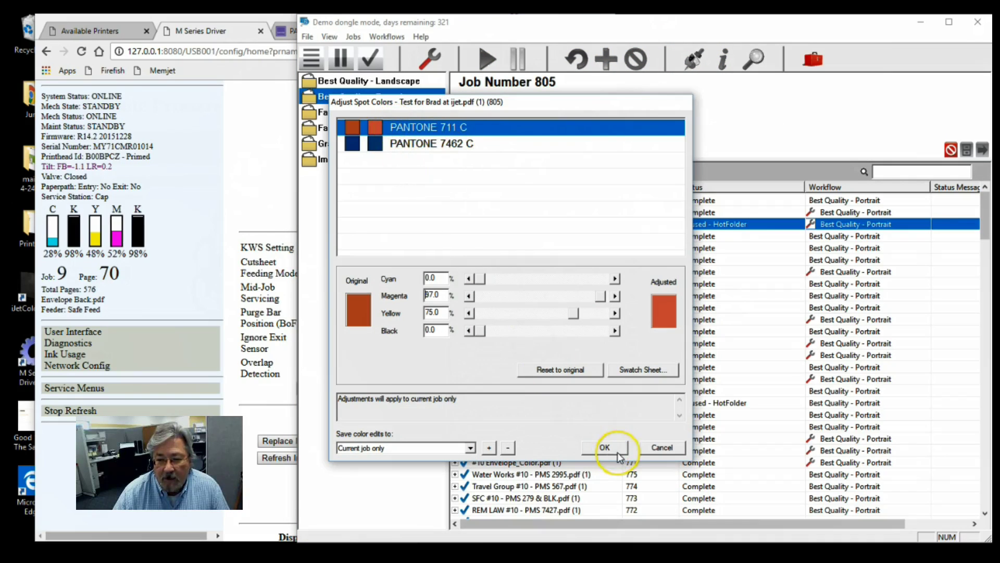
click(380, 147)
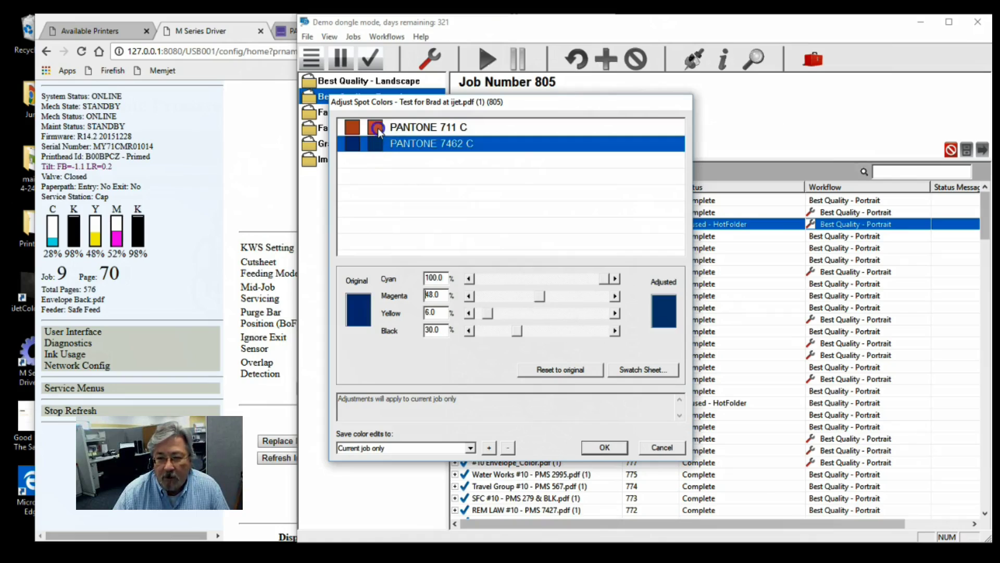
click(377, 127)
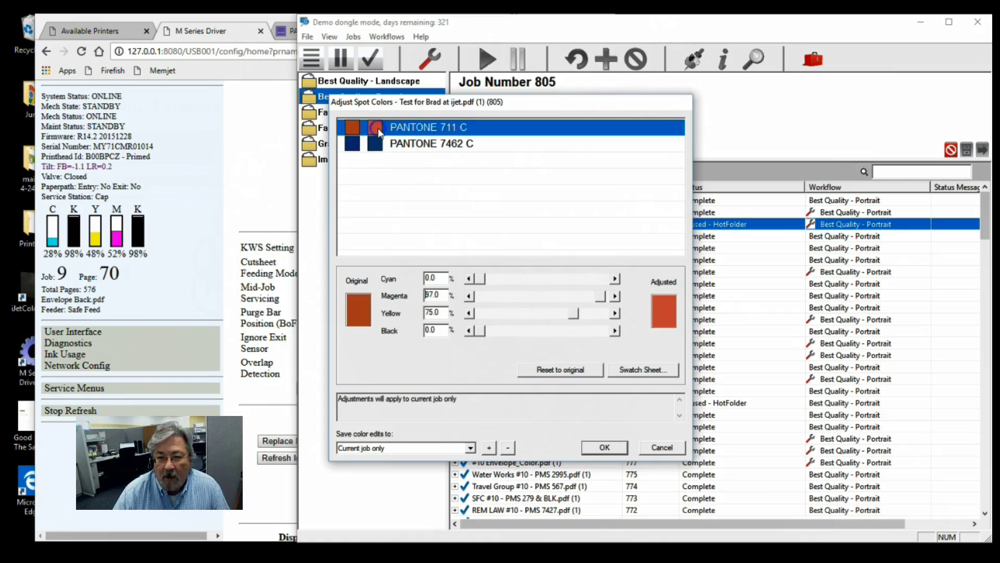
click(604, 447)
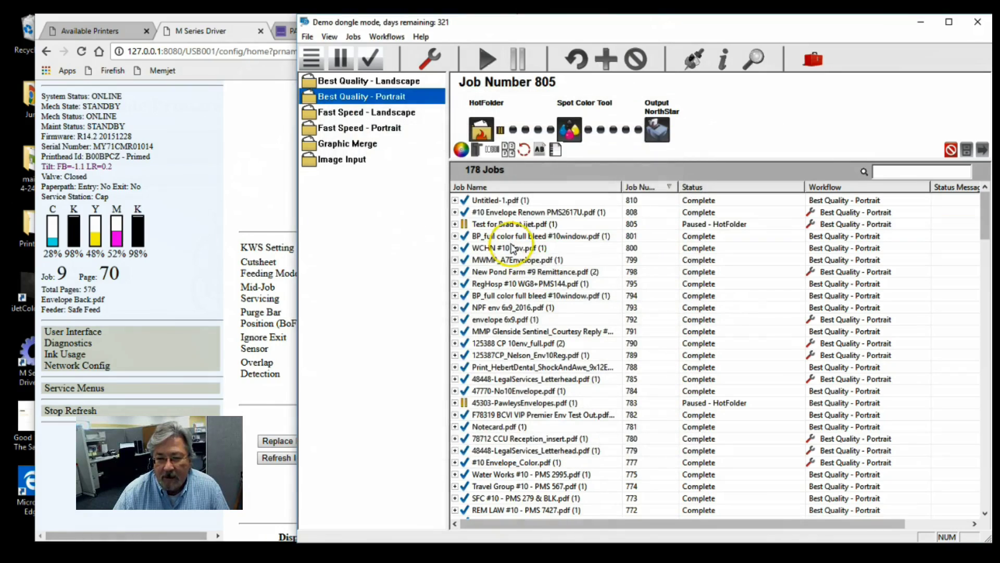
Set the number of copies for job 805 to 70 with all pages, and release the job to print
right_click(490, 225)
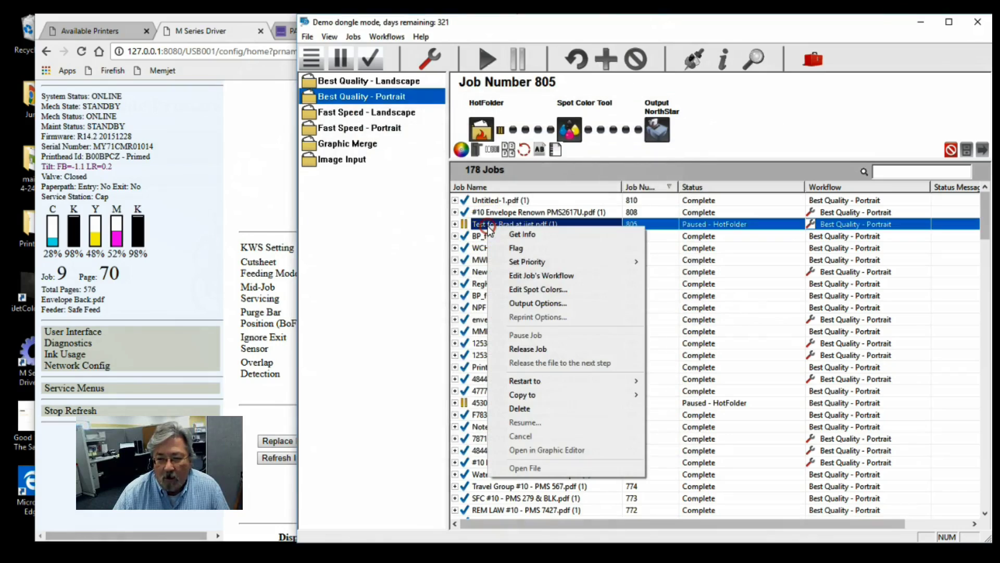
click(532, 304)
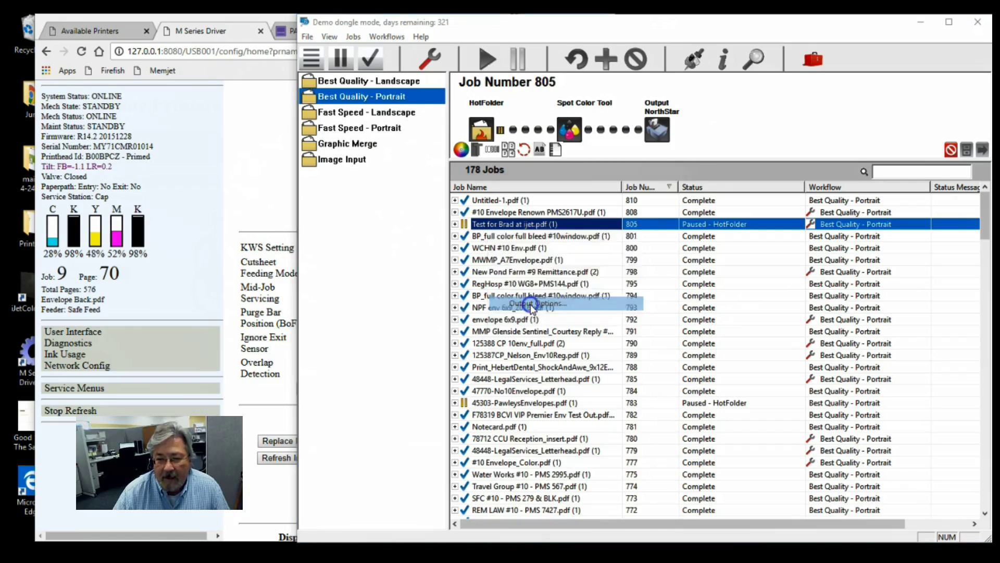
click(567, 217)
double_click(567, 217)
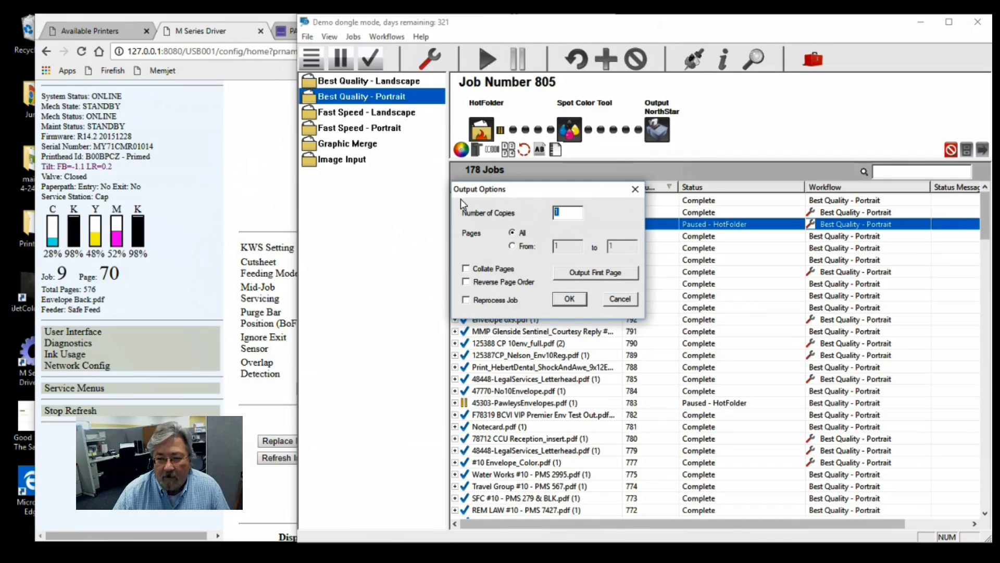
text(70)
key(Tab)
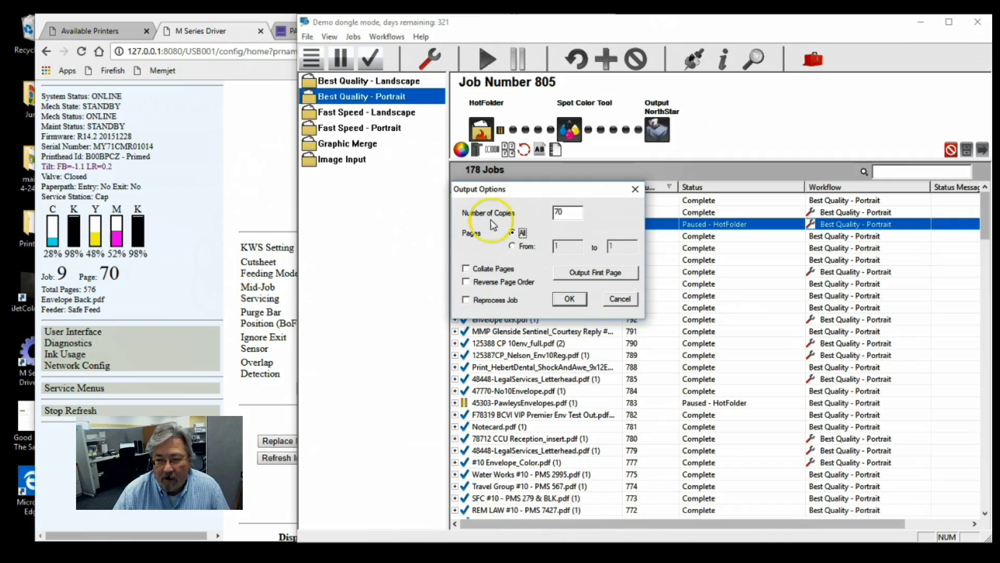
click(572, 299)
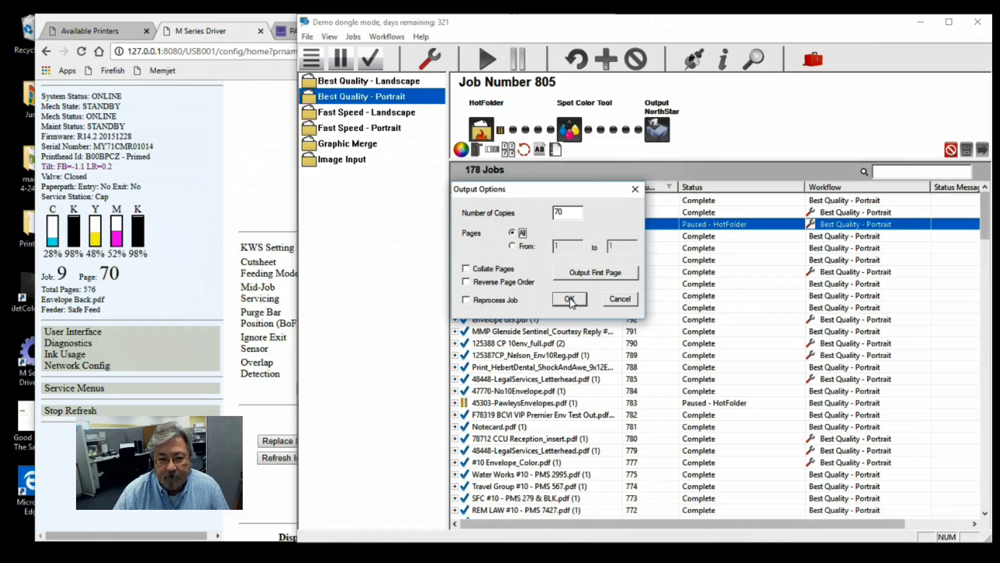
click(571, 300)
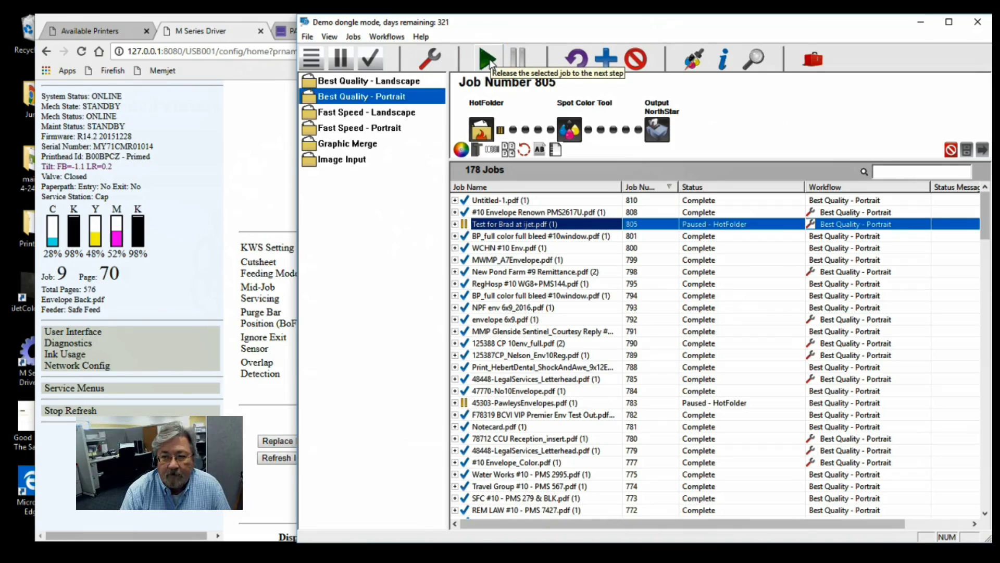
click(488, 60)
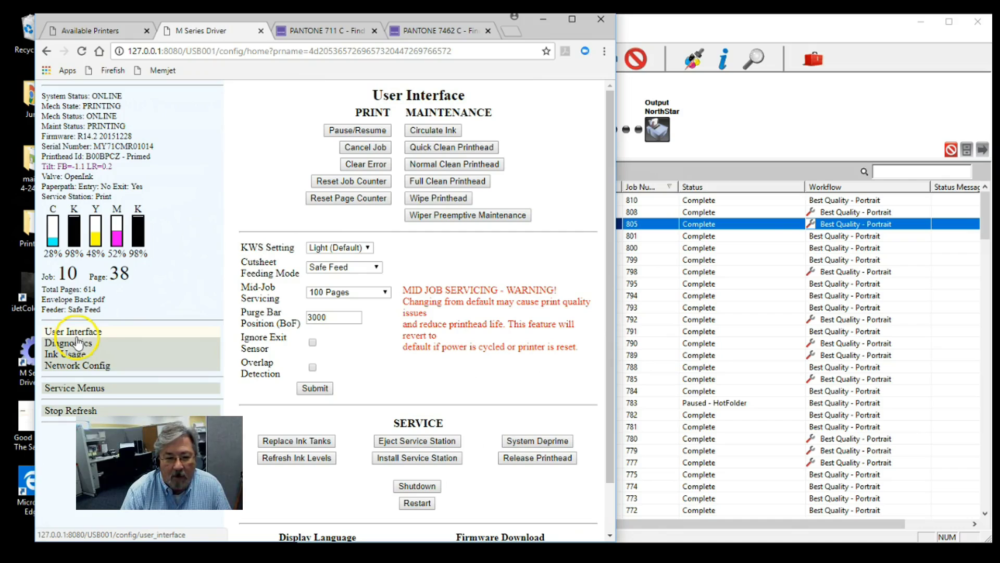
In the browser, view the printer's Diagnostics page and open the Ink Usage report, widening the window to show all cost columns
click(77, 342)
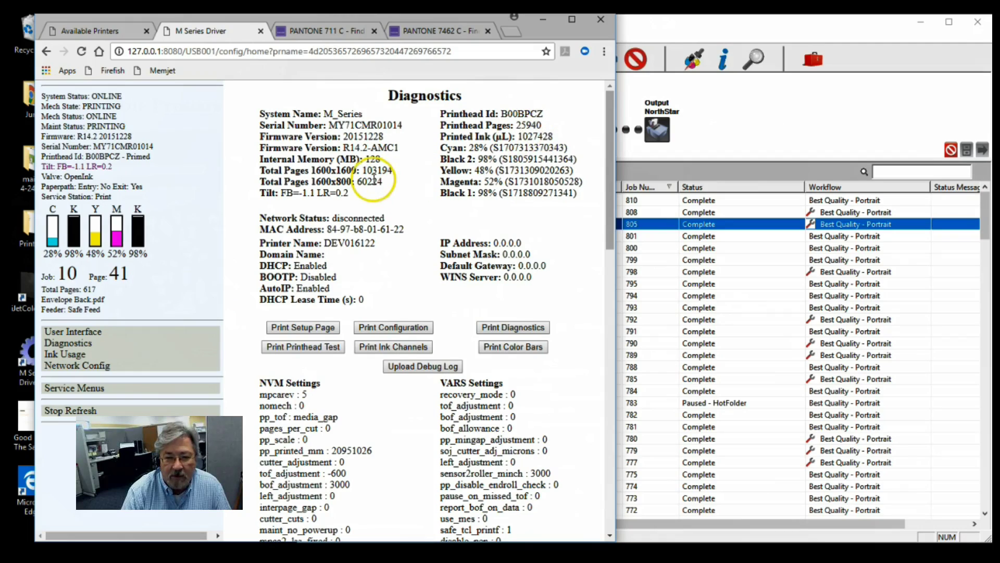
click(87, 334)
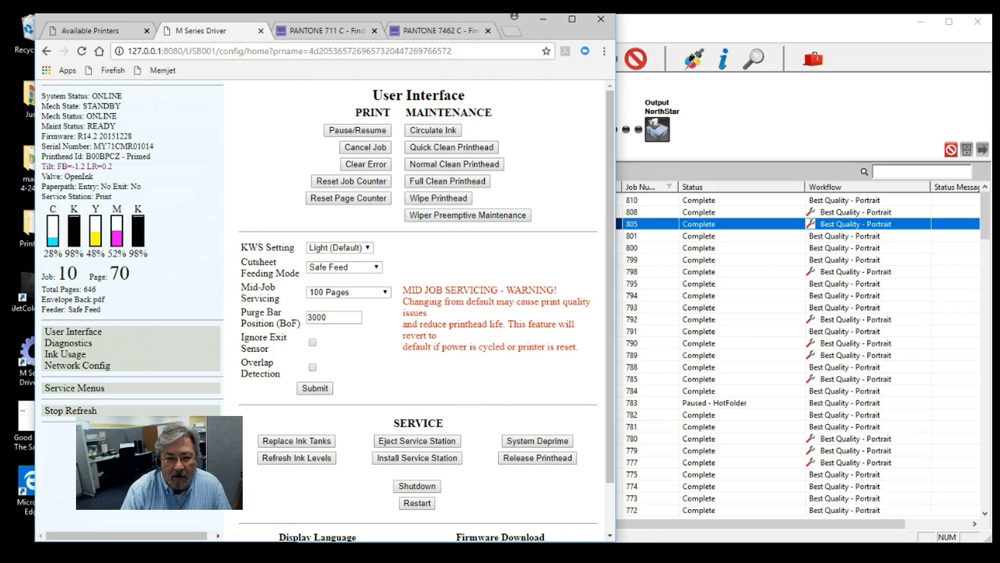
click(74, 355)
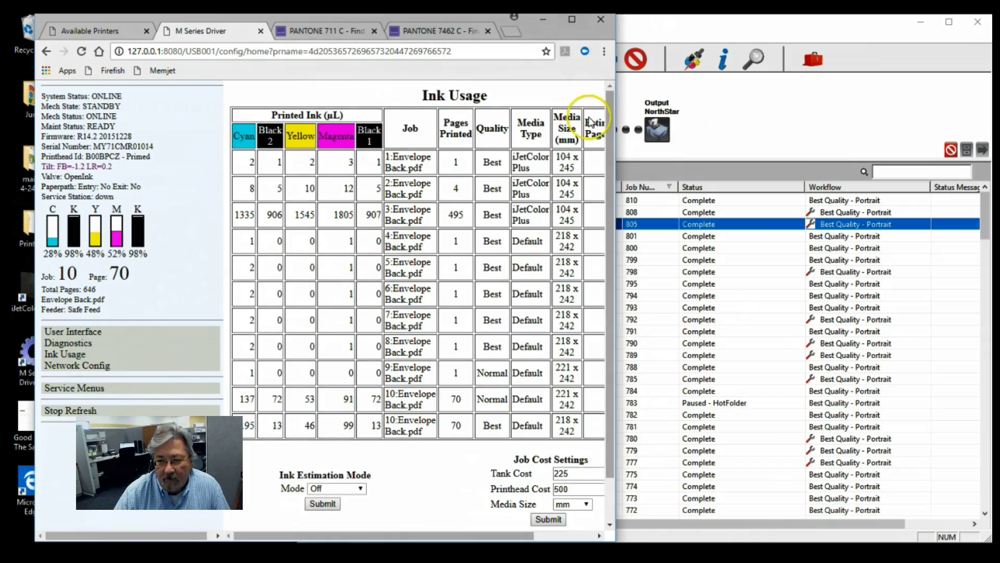
drag(615, 110, 884, 121)
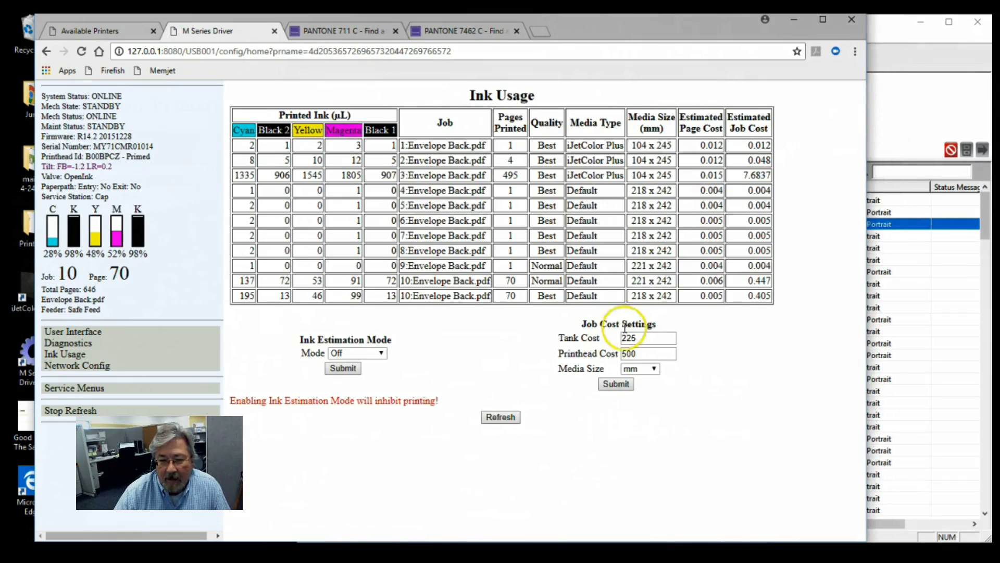
Set the media size unit in the Job Cost Settings to inches, submit it, and compare the two 70-page runs in the report
click(654, 370)
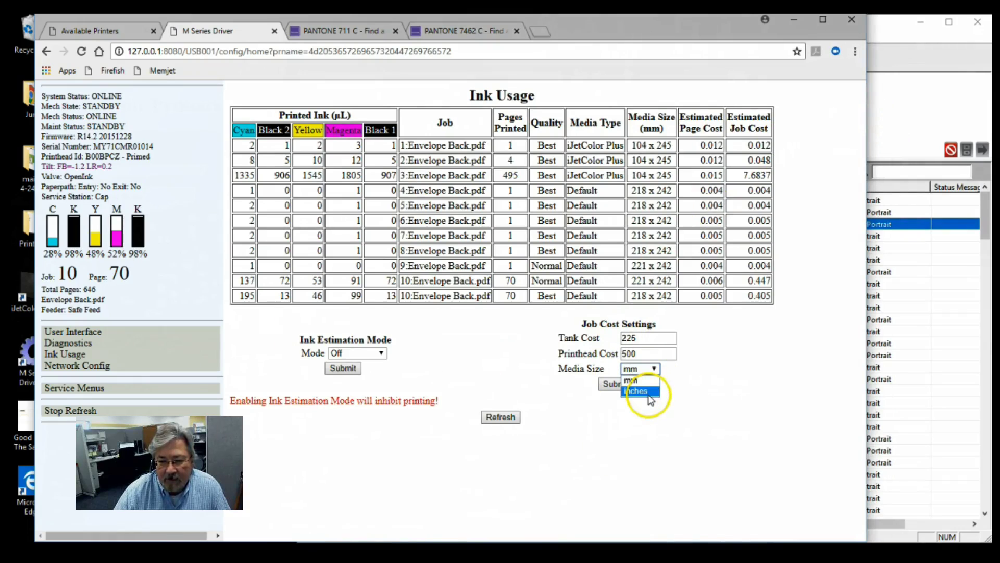
click(649, 397)
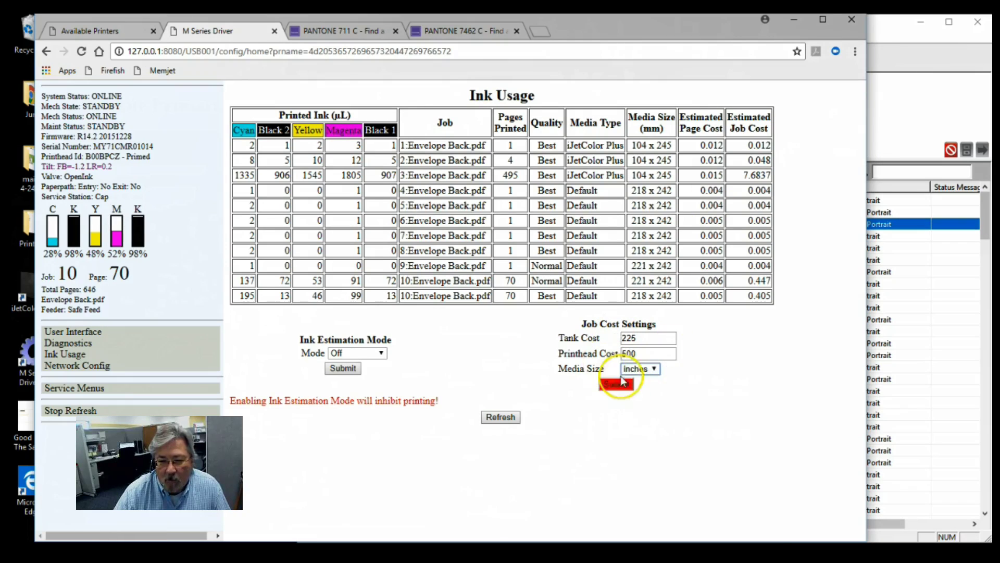
click(625, 390)
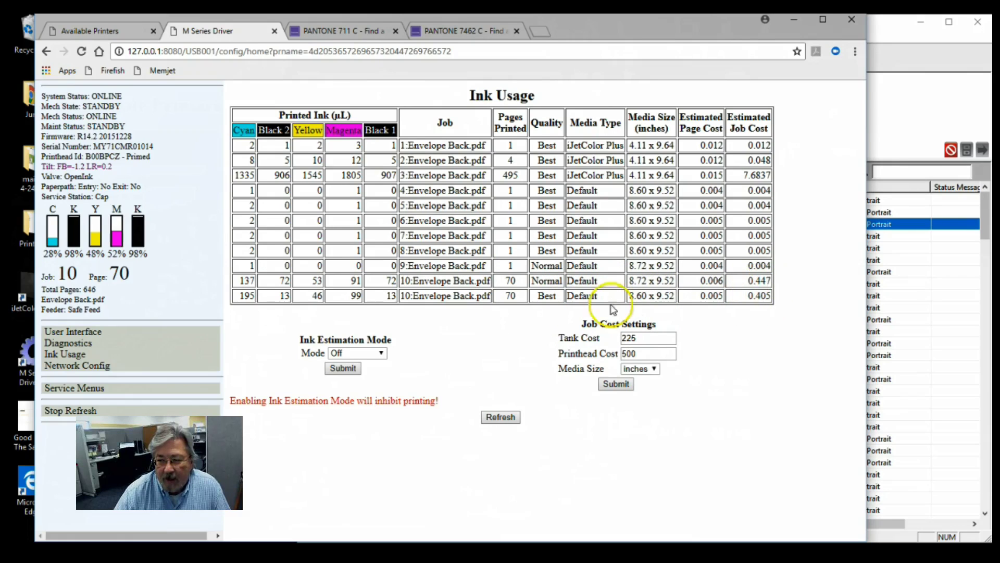
drag(502, 281, 550, 311)
click(725, 315)
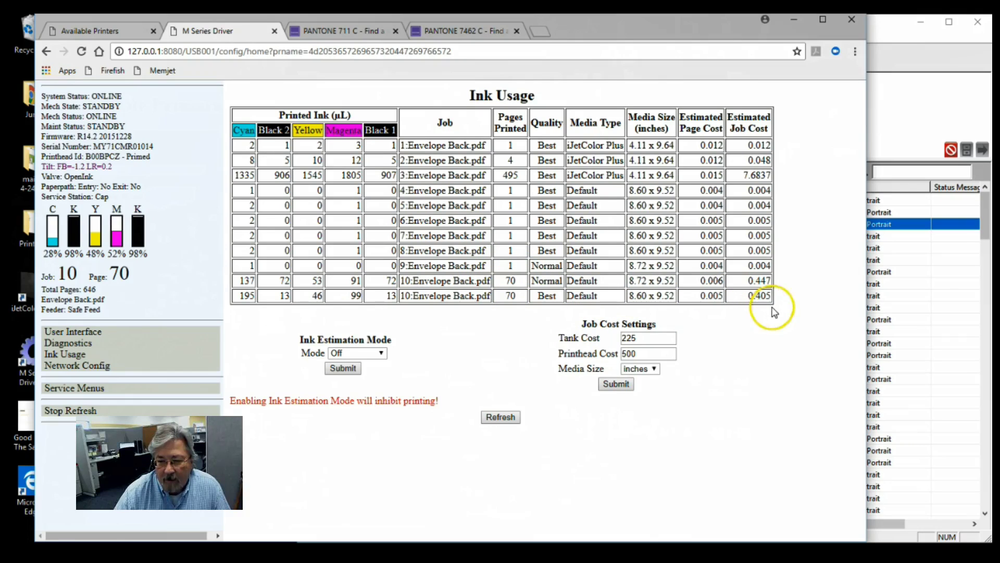